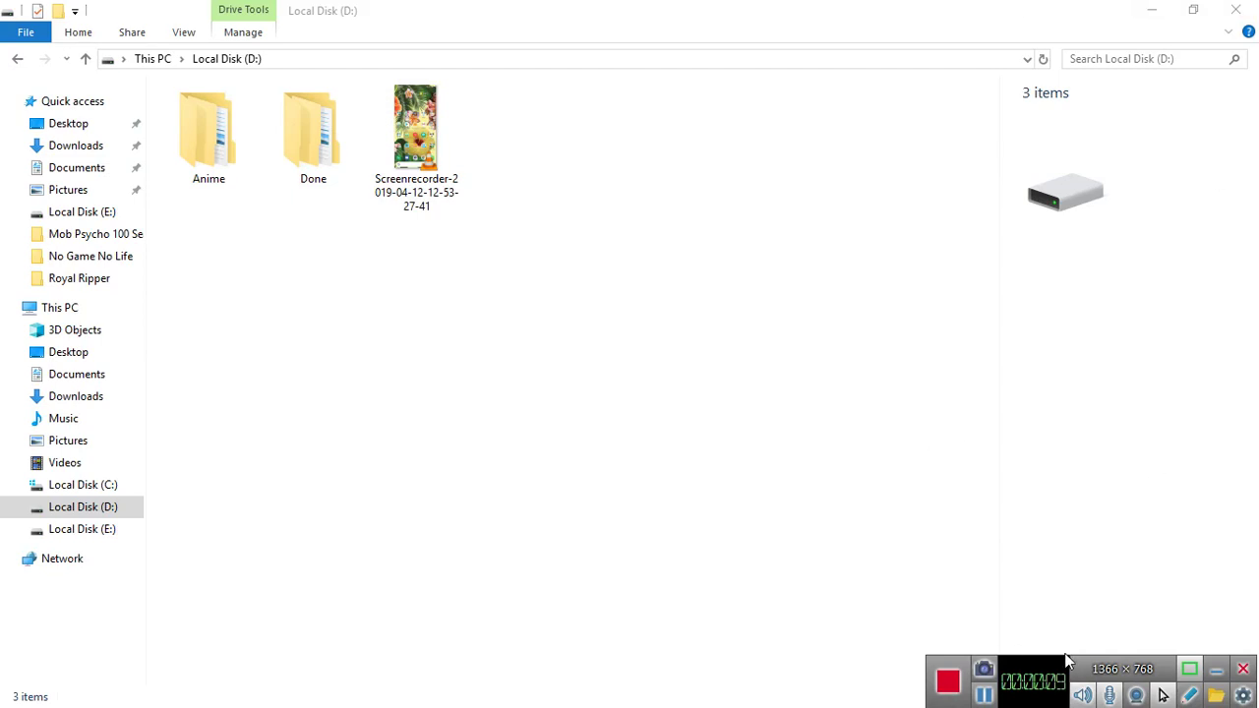
- Minimize the Local Disk (D:) Explorer window so the desktop shortcuts are visible
drag(1038, 678, 1036, 661)
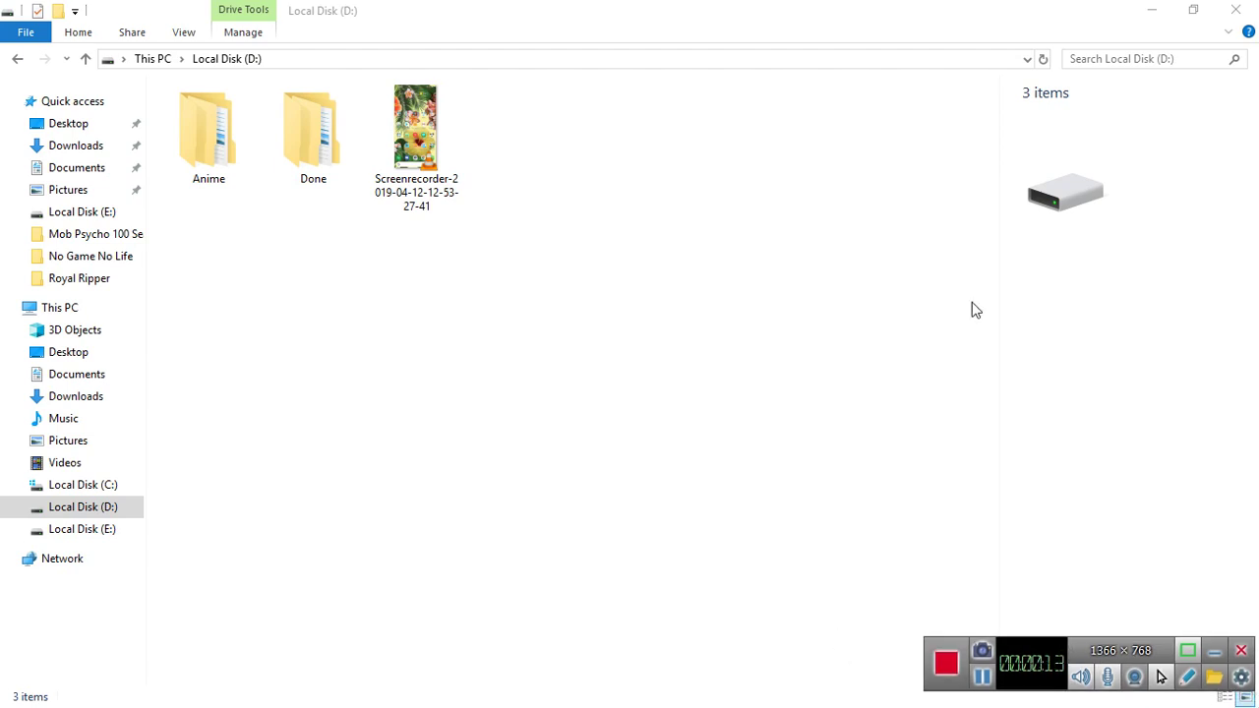
click(1157, 8)
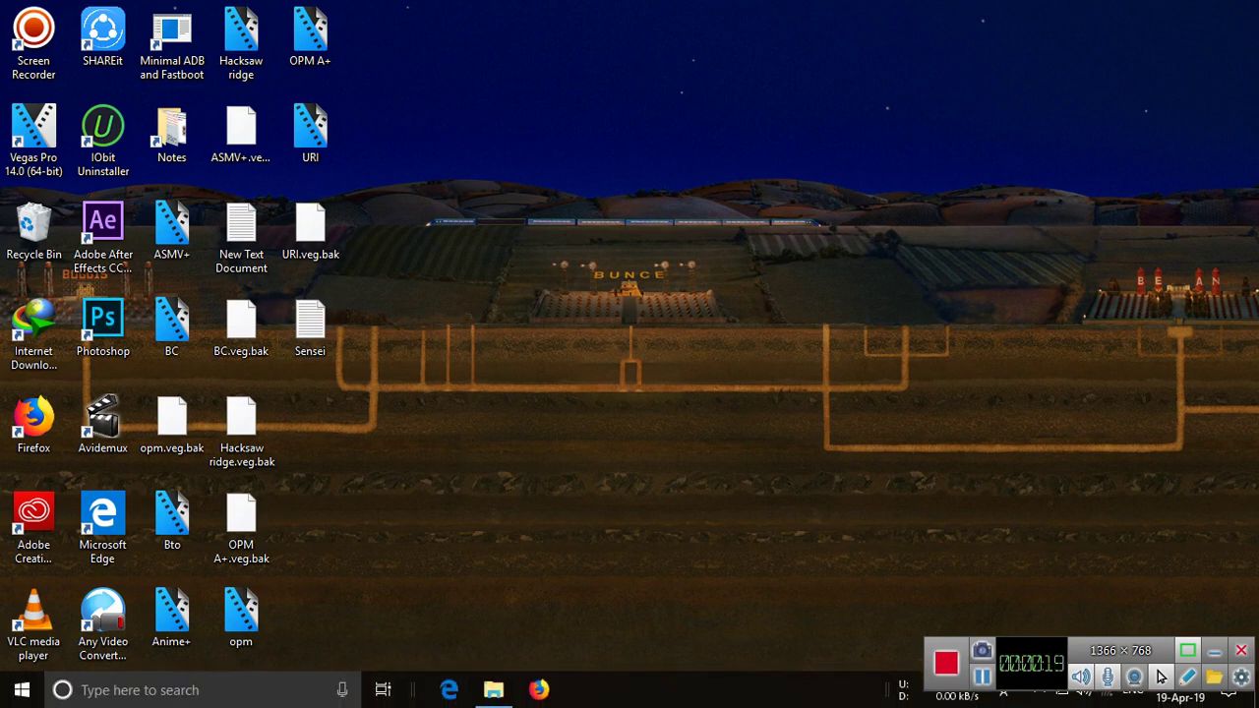
- Launch Any Video Converter Ultimate from its desktop shortcut
double_click(103, 618)
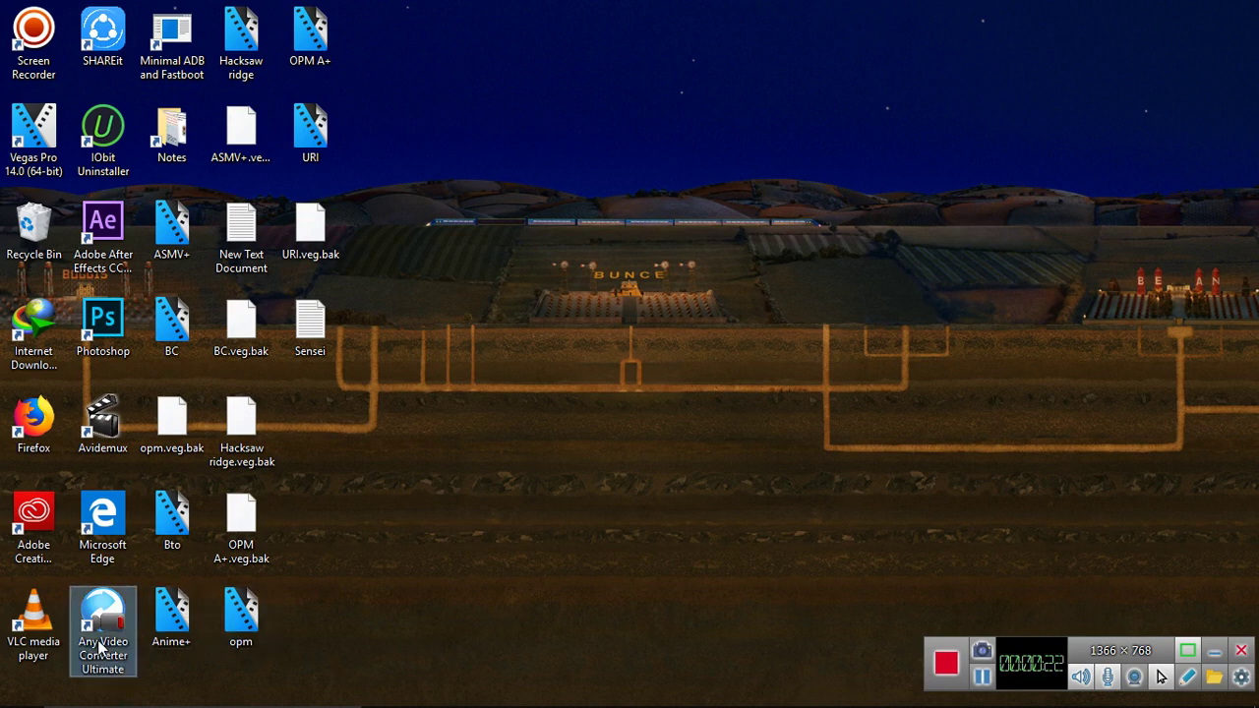
click(634, 423)
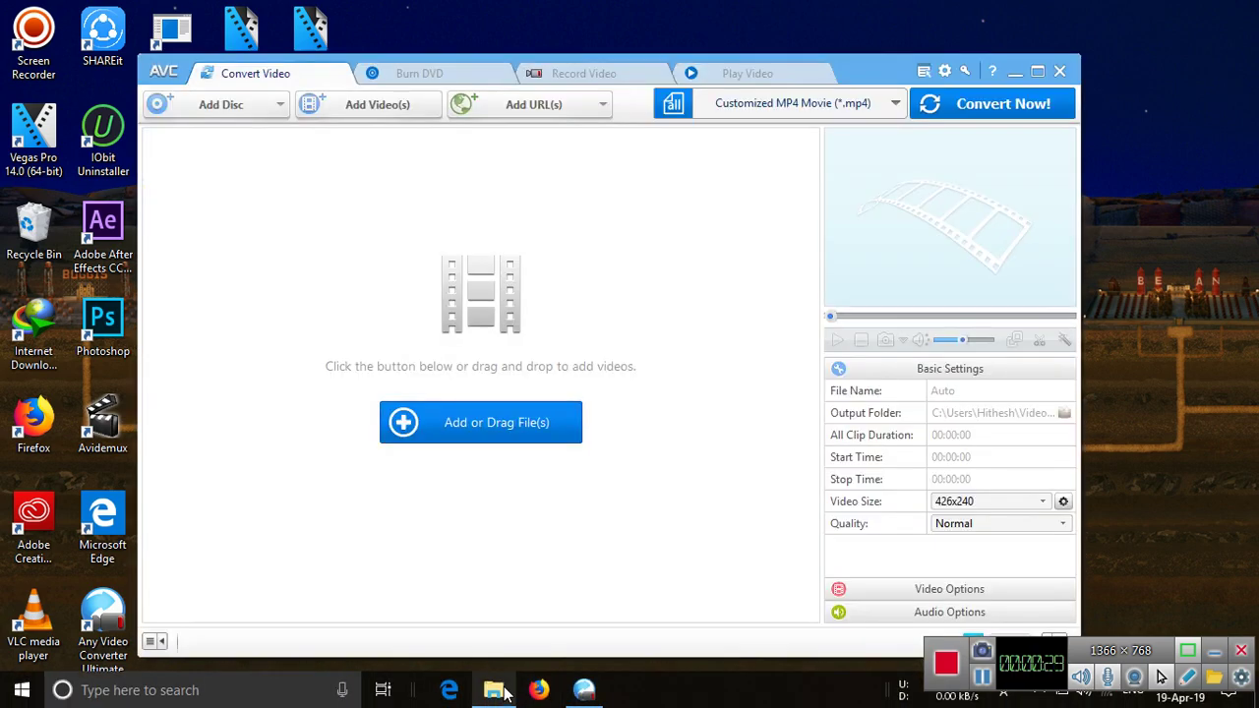
- Bring Local Disk (D:) back and select the Screenrecorder MP4 to inspect its 323 MB, 61 fps details
click(499, 694)
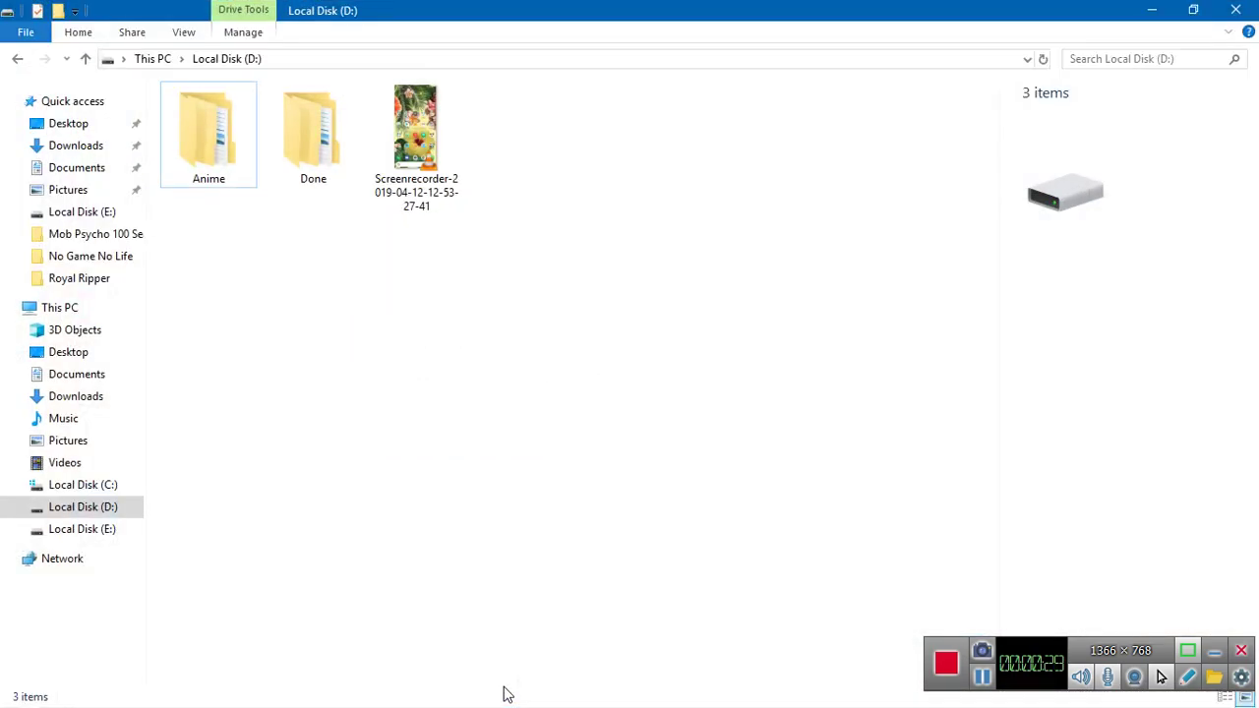
click(423, 116)
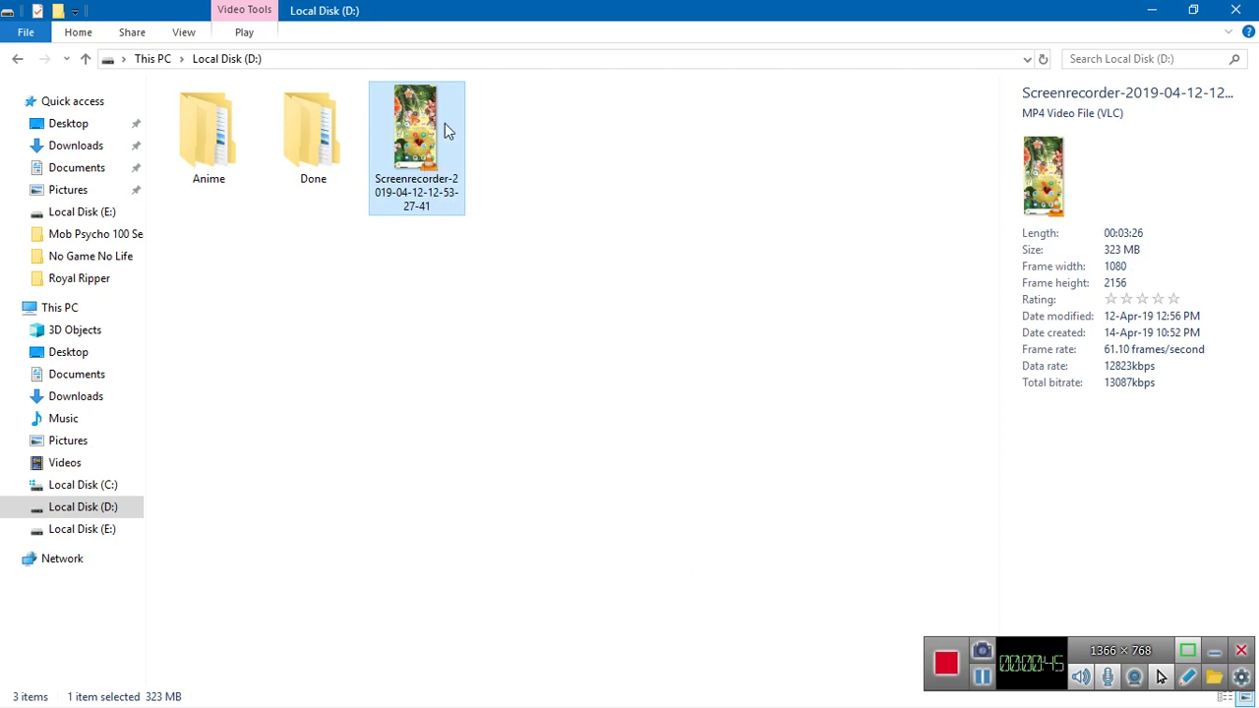
click(305, 138)
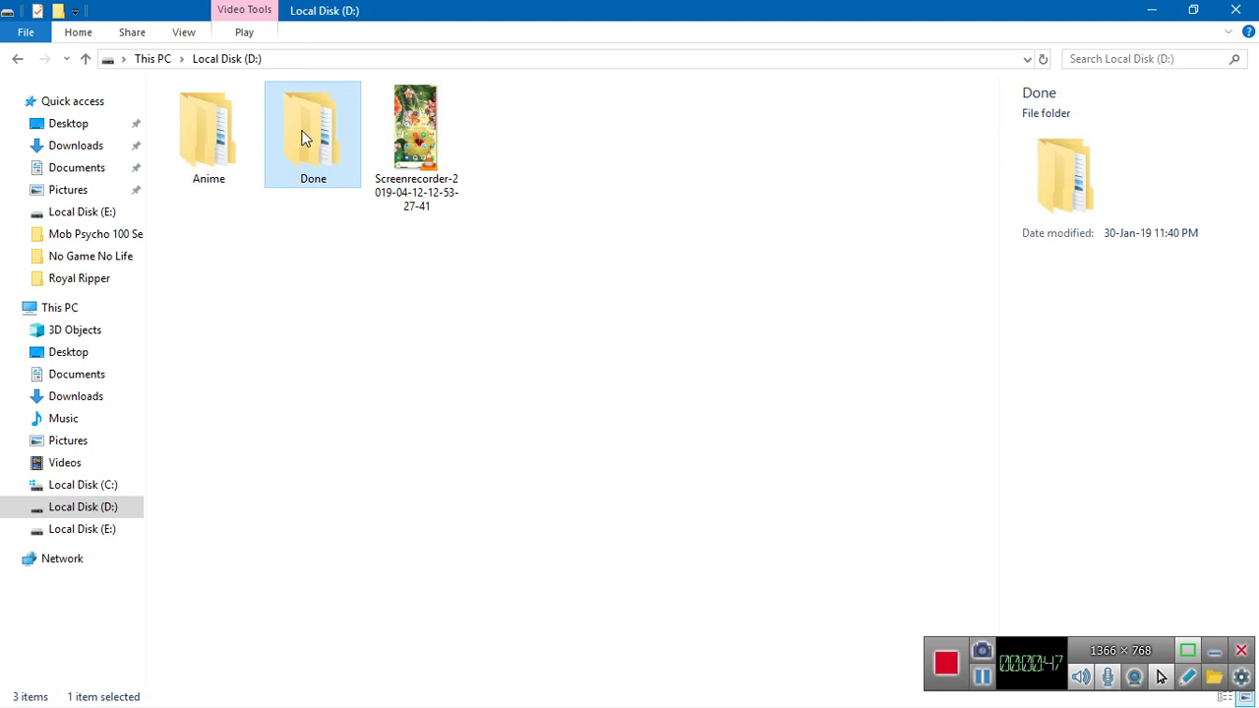
key(Right)
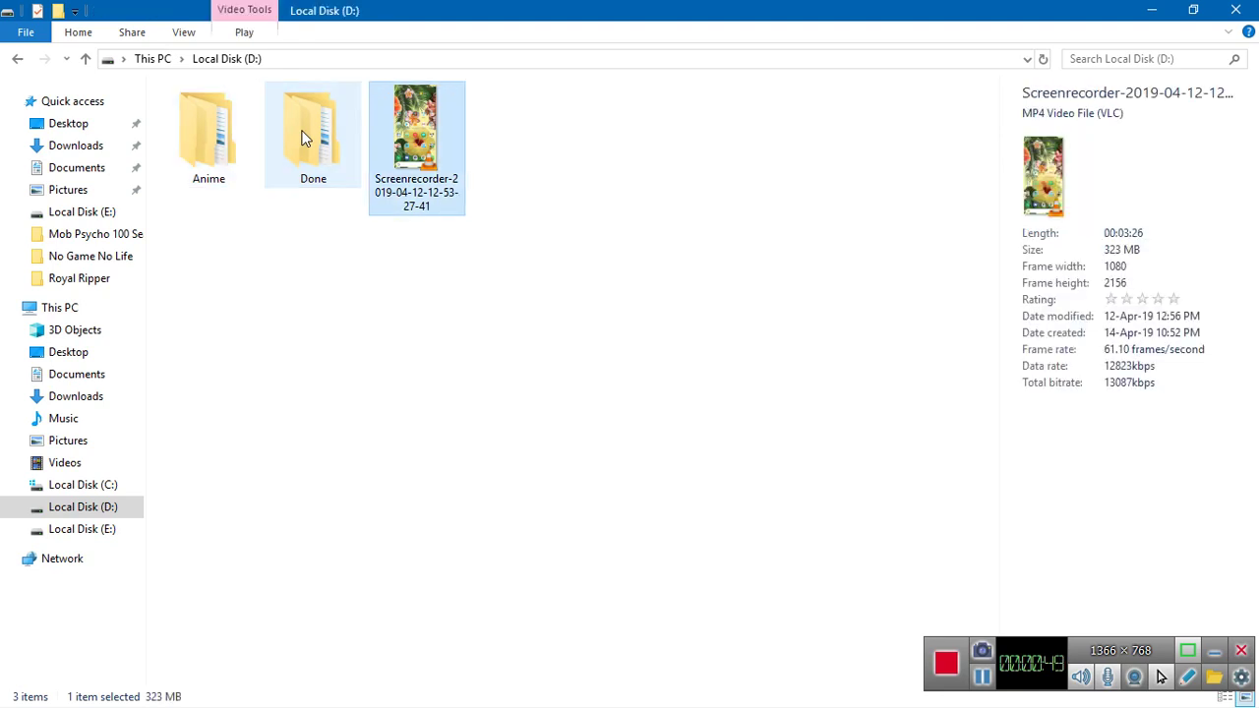
key(Left)
key(Right)
key(Left)
key(Right)
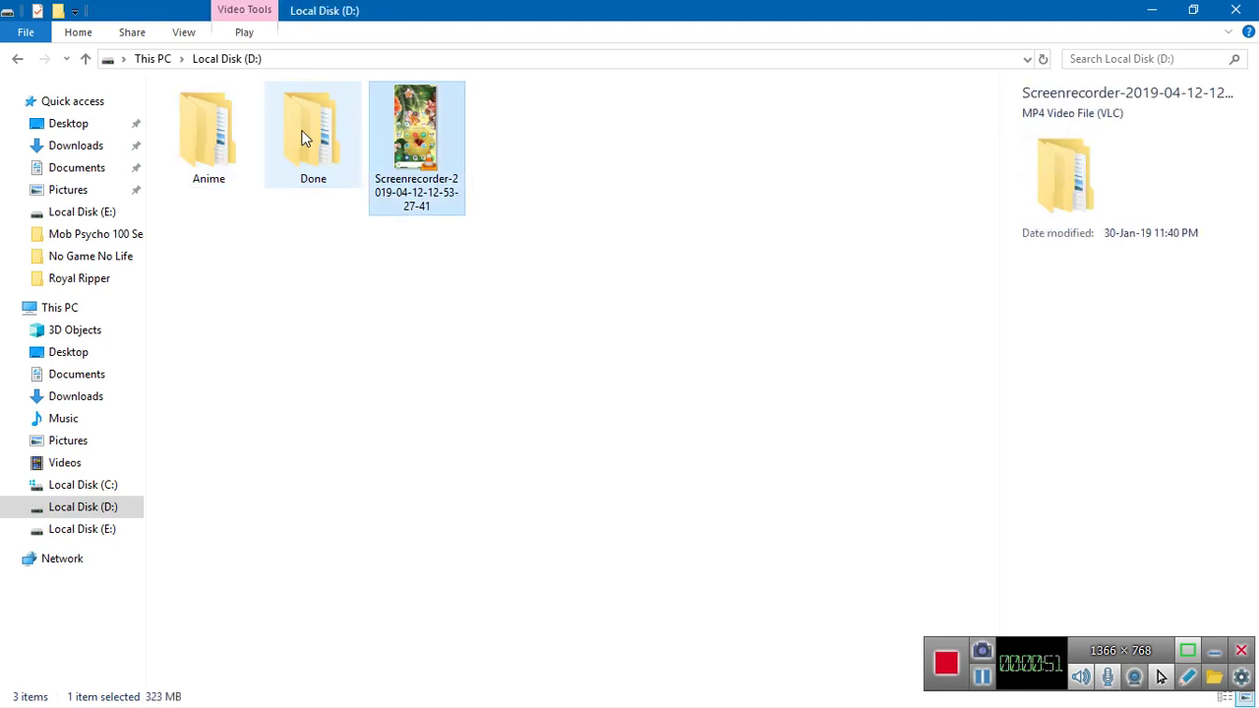
- Preview the recording in VLC at 01:42 and 02:14, then close VLC
key(Return)
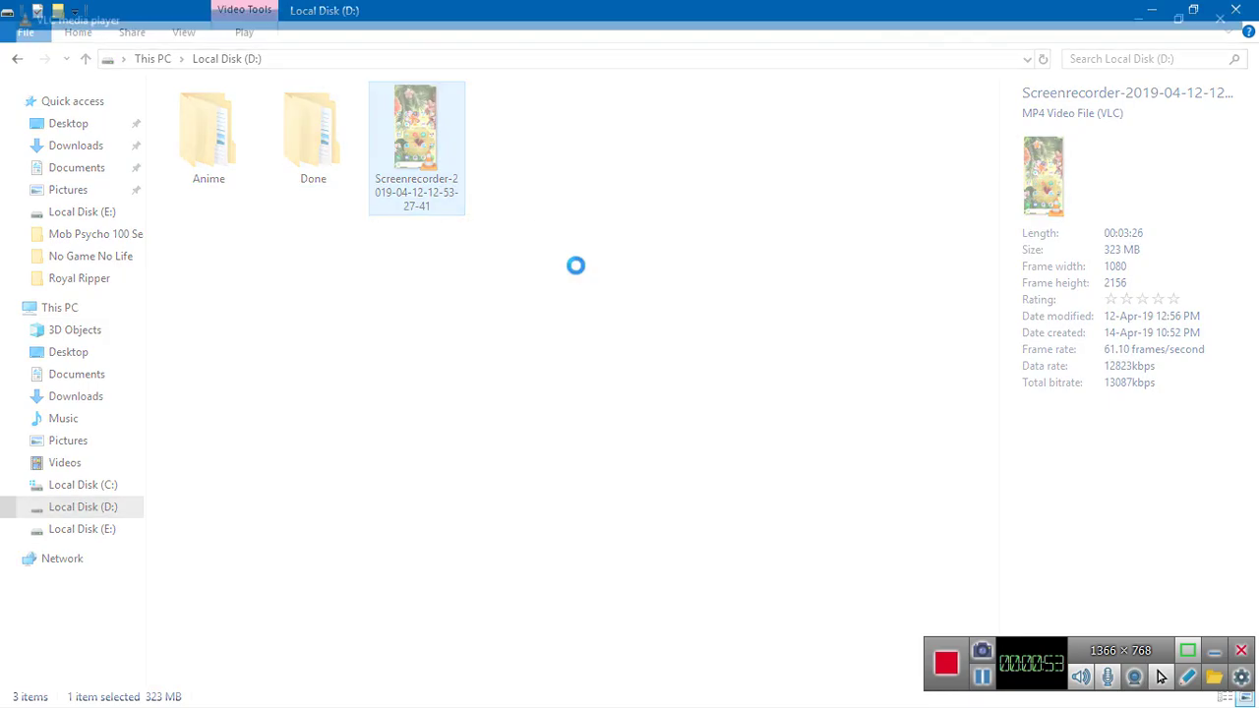
click(626, 675)
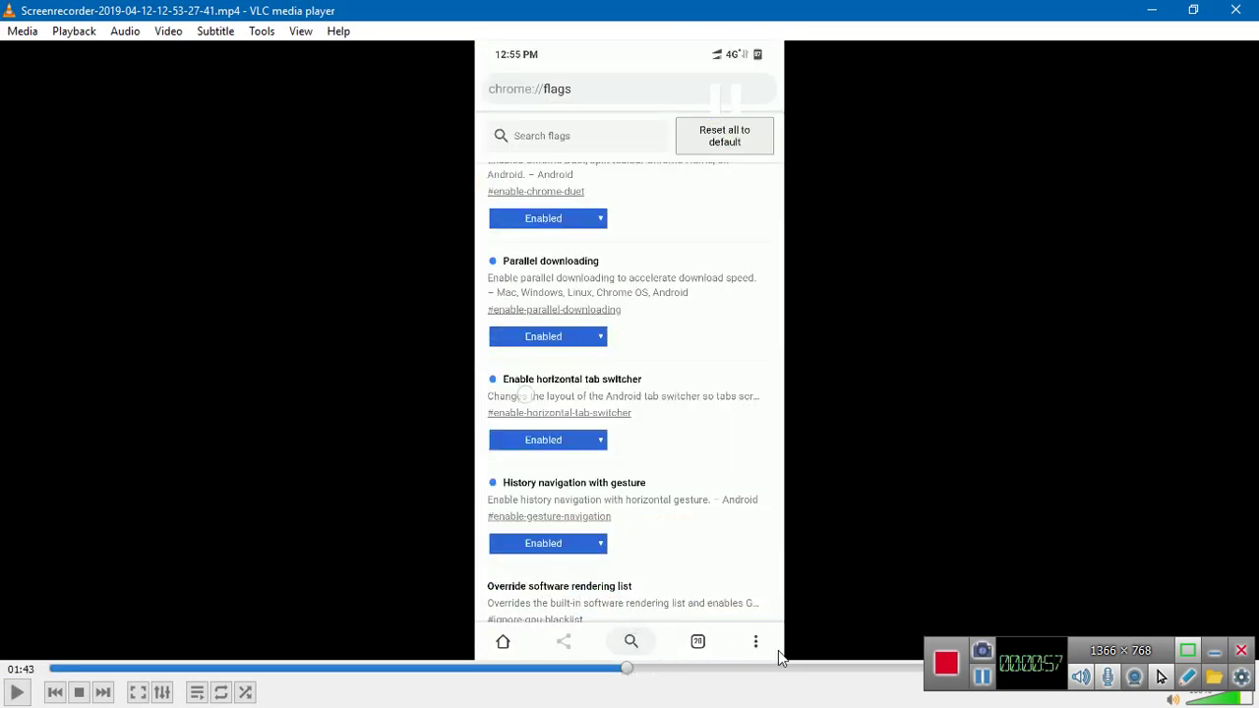
key(space)
click(807, 669)
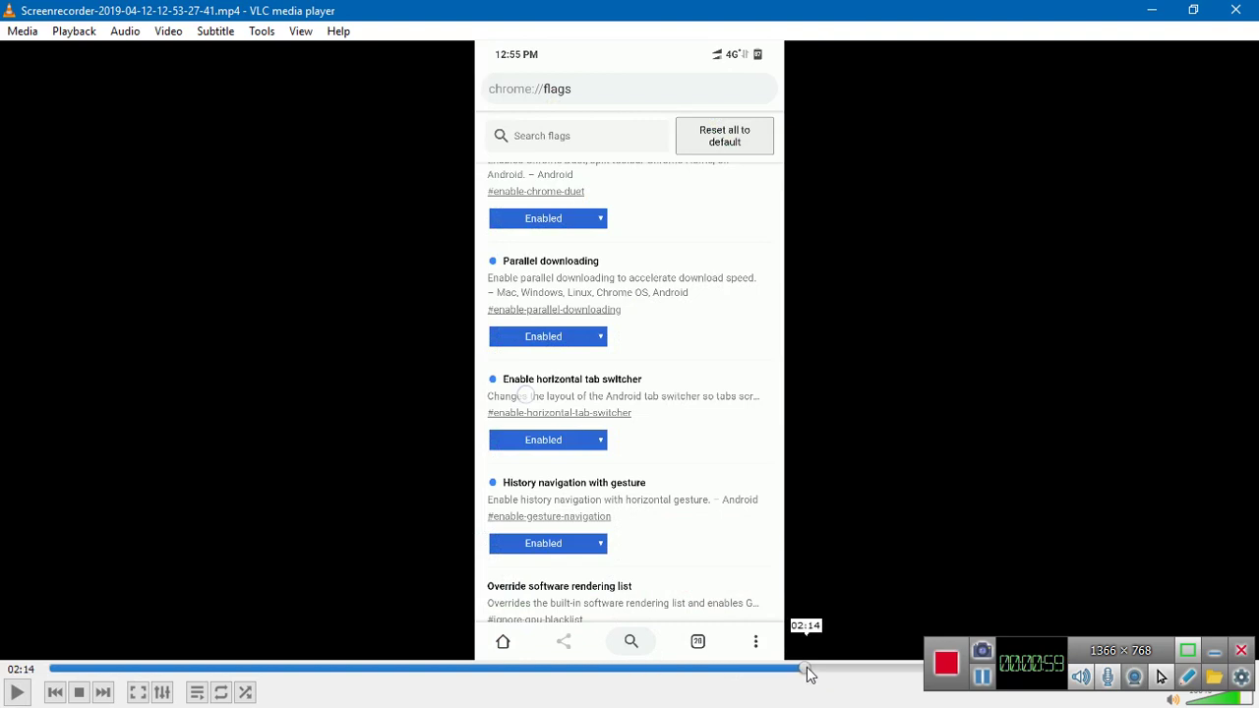
key(ctrl+q)
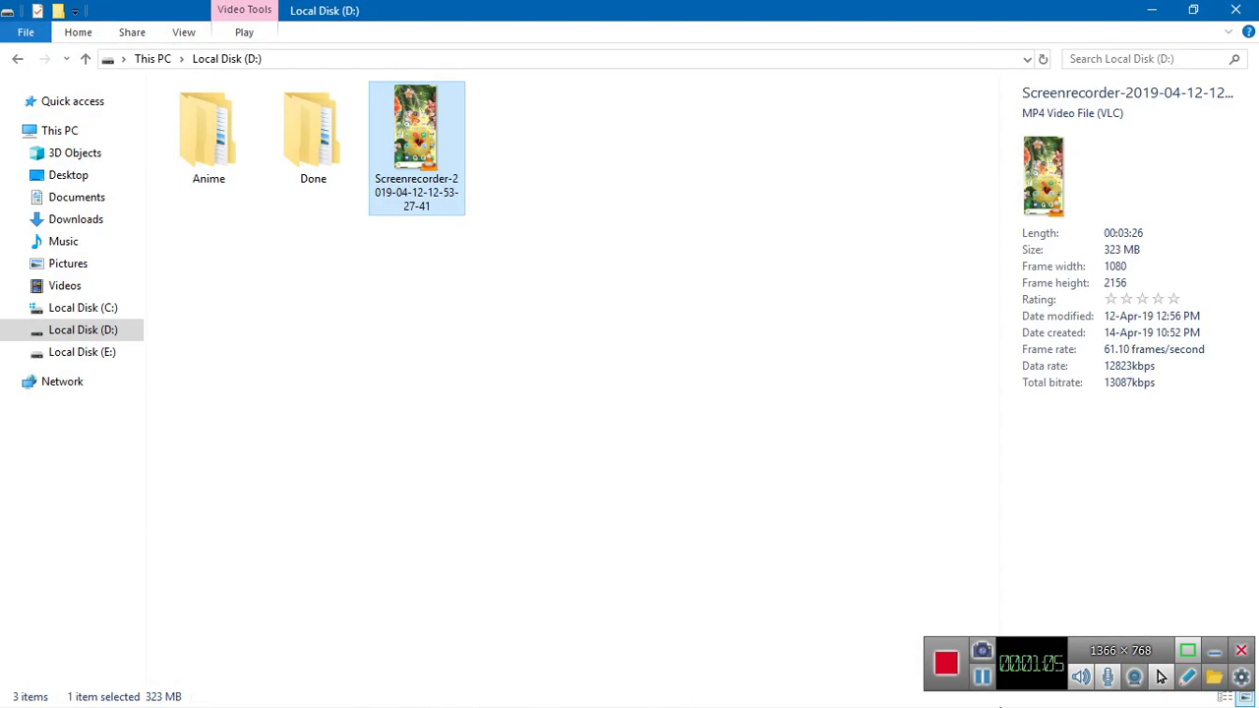
key(alt+Tab)
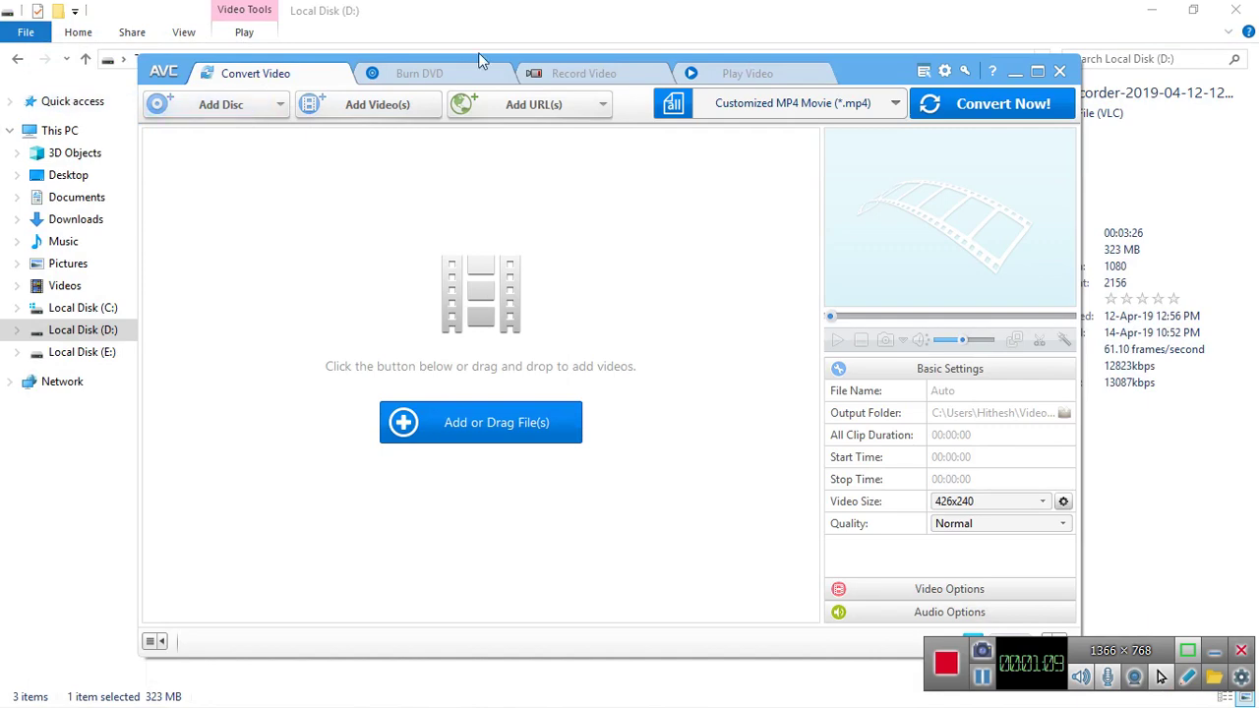
drag(879, 70, 900, 263)
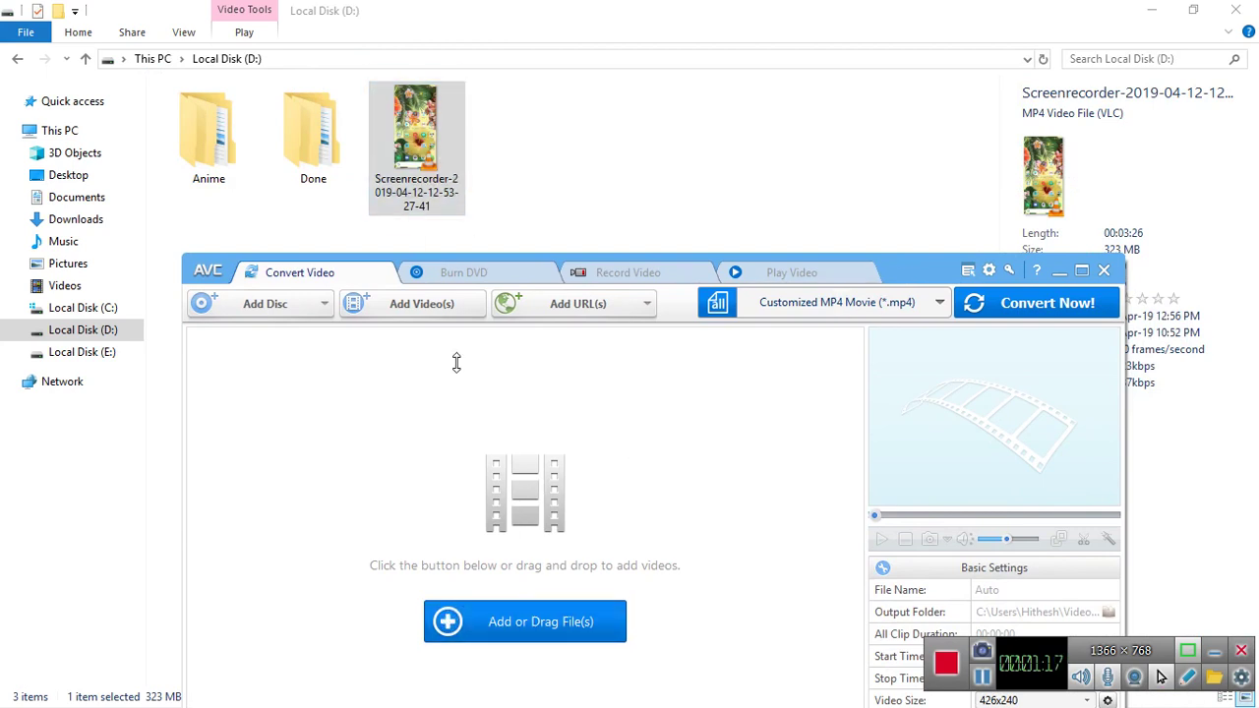
drag(456, 362, 457, 364)
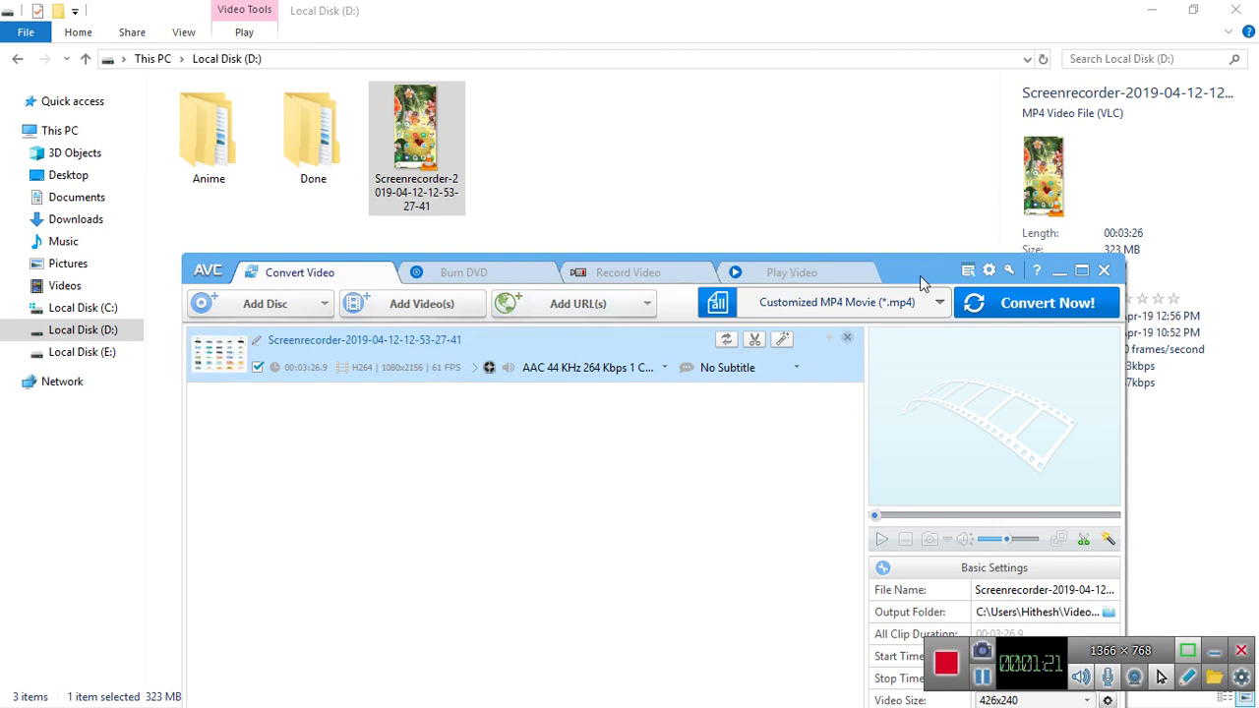
drag(923, 283, 766, 91)
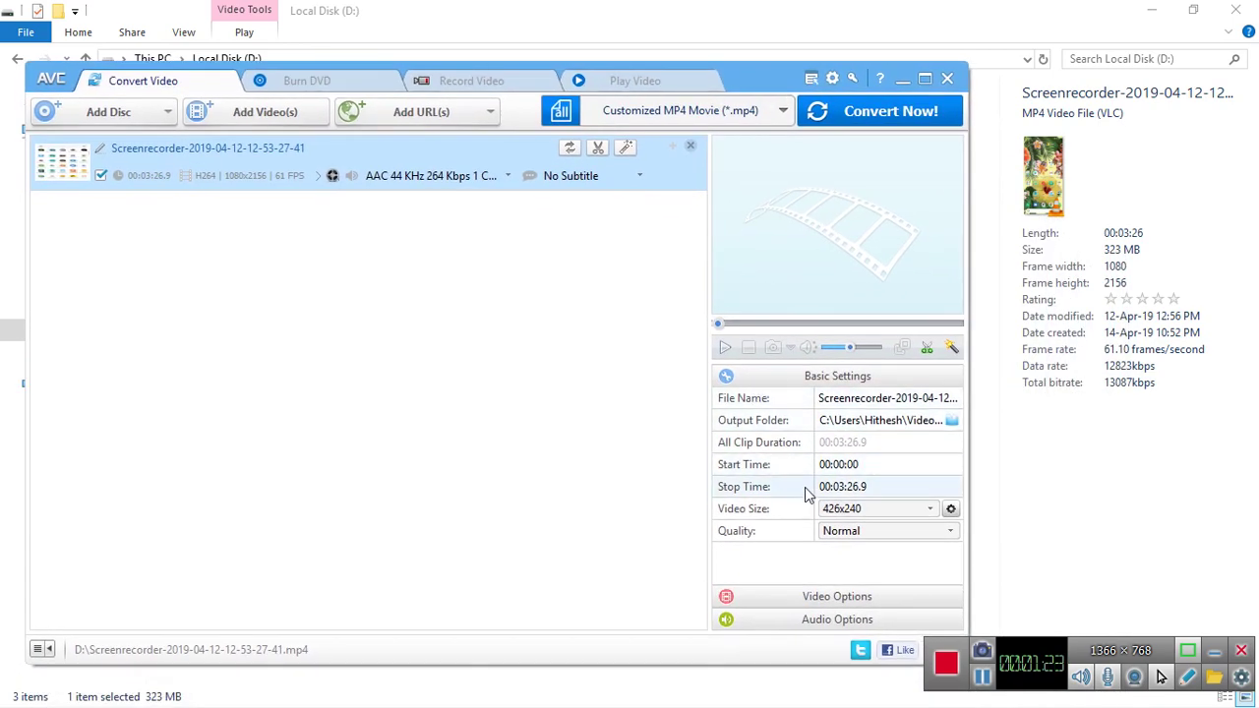
- Keep the output quality at Normal and set the video size to Original
click(906, 528)
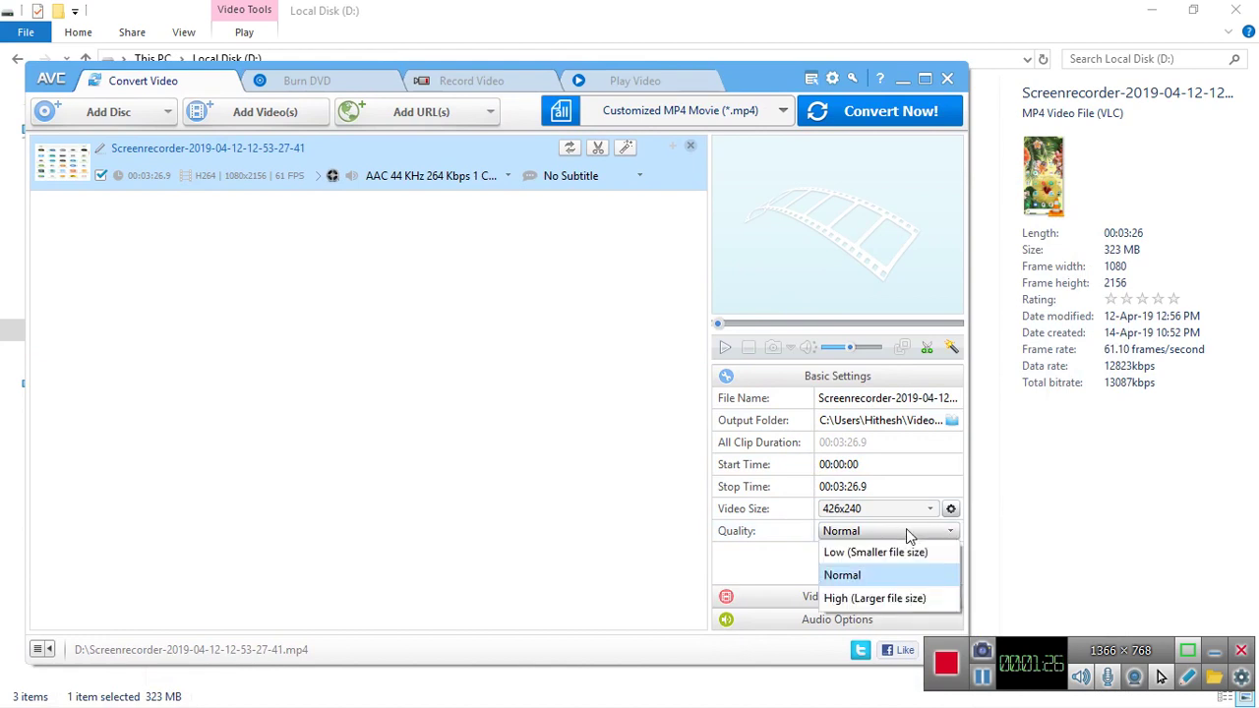
click(845, 581)
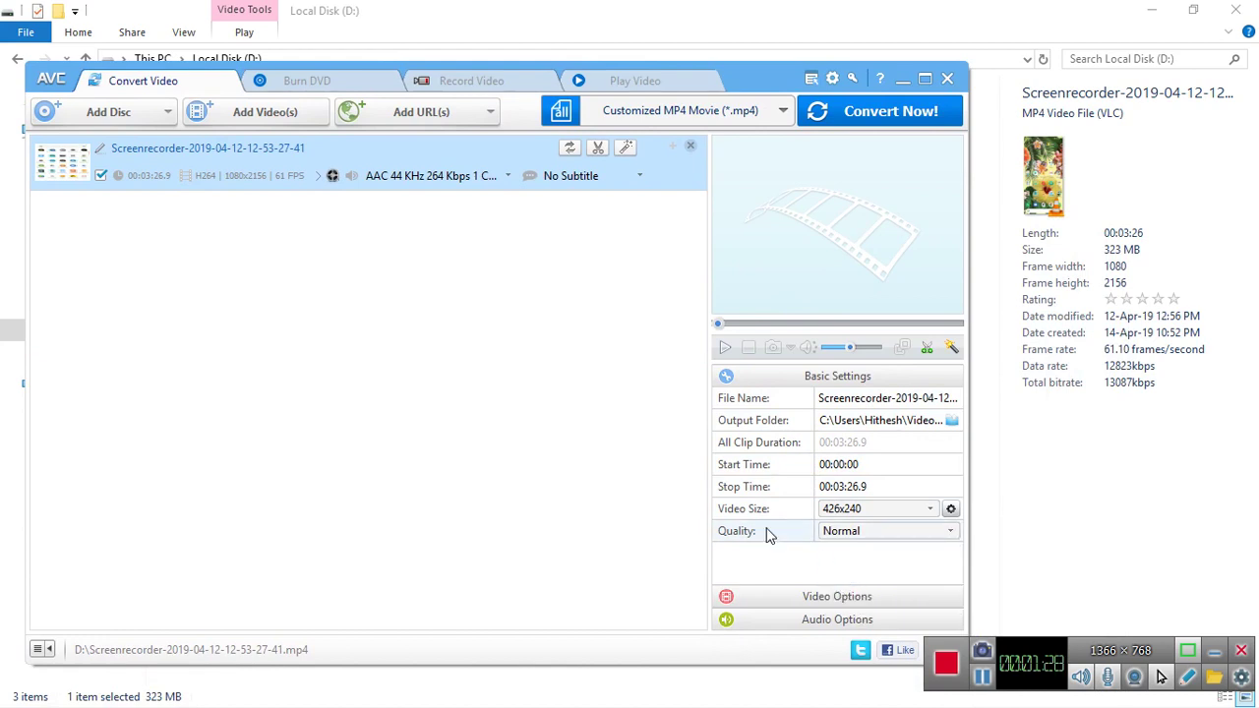
click(951, 509)
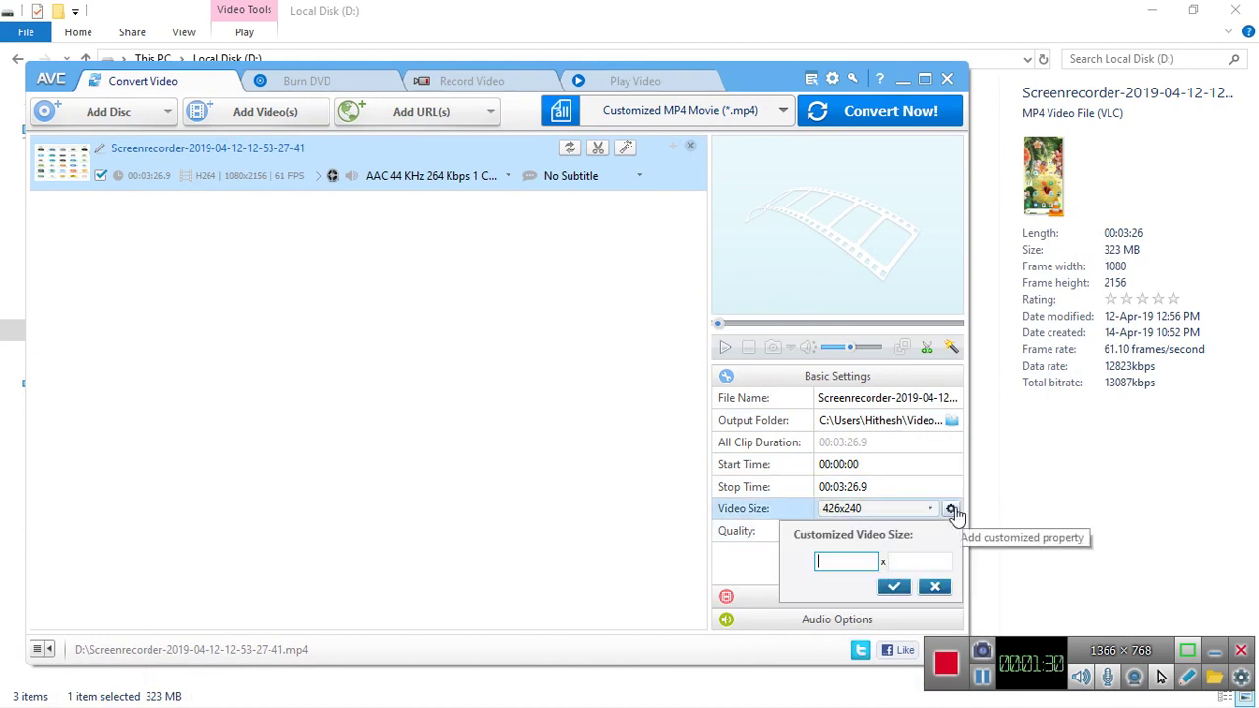
click(936, 587)
click(873, 513)
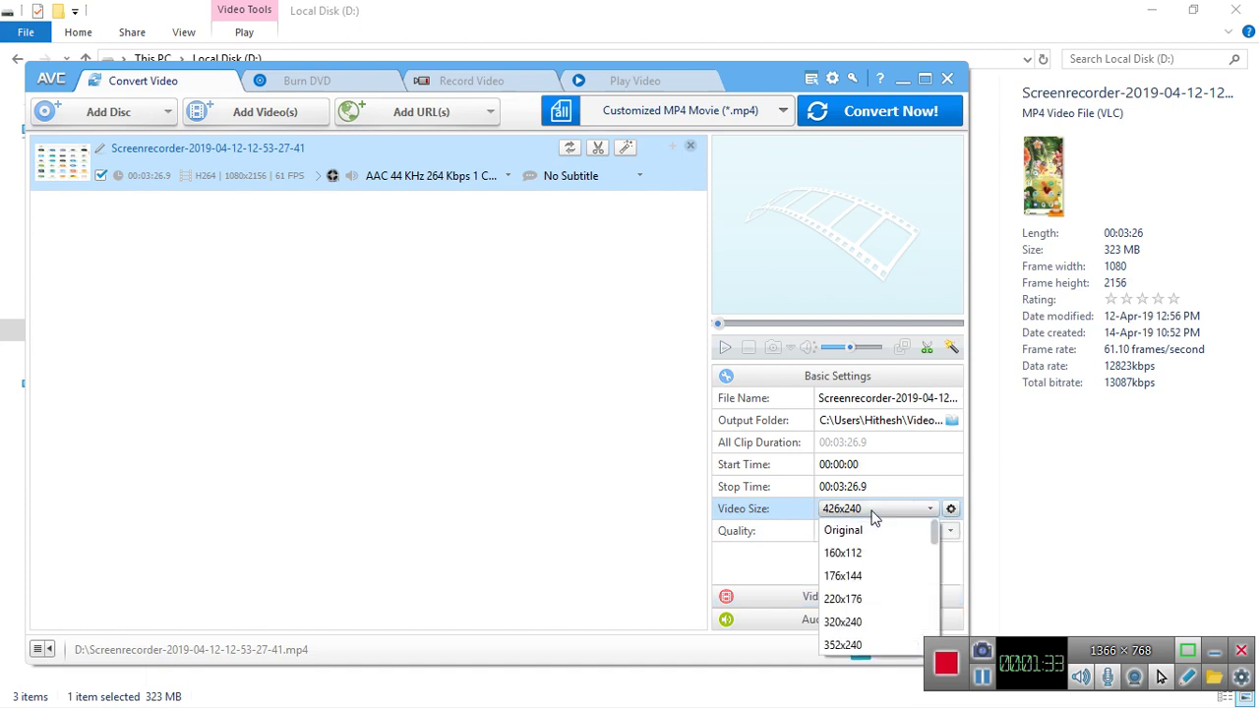
click(866, 530)
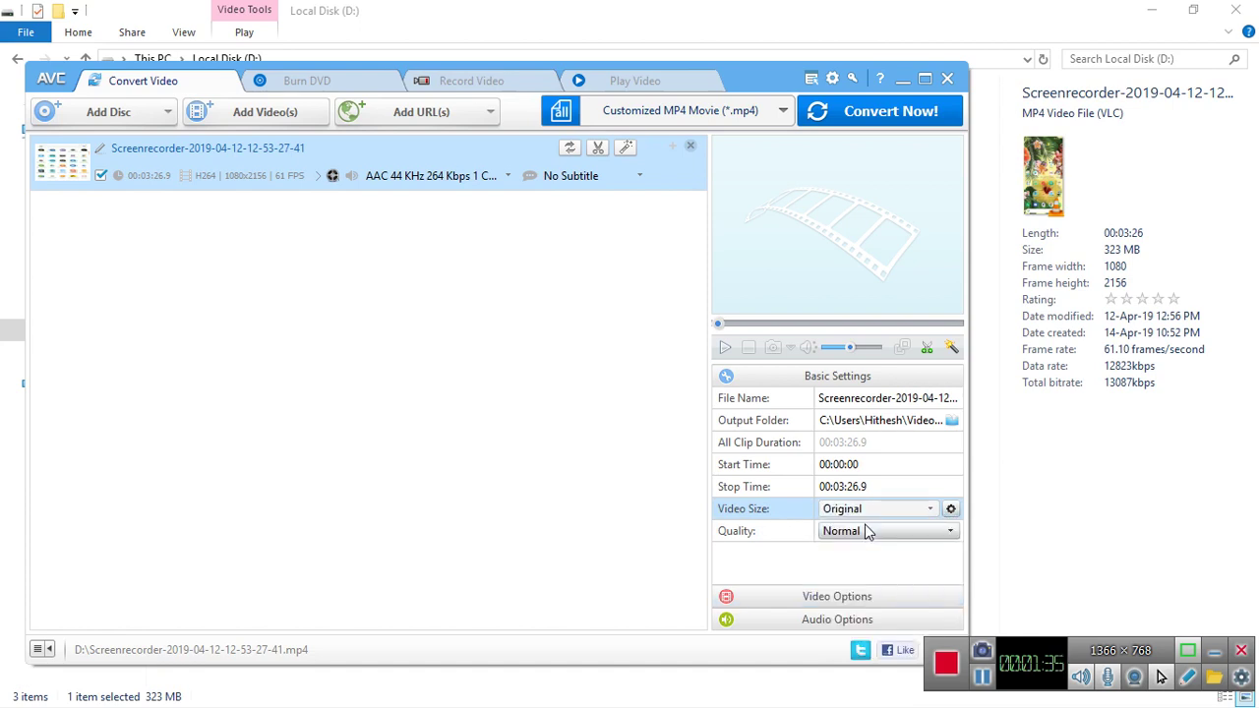
- Set the video frame rate to 60 fps and review the audio options
click(793, 600)
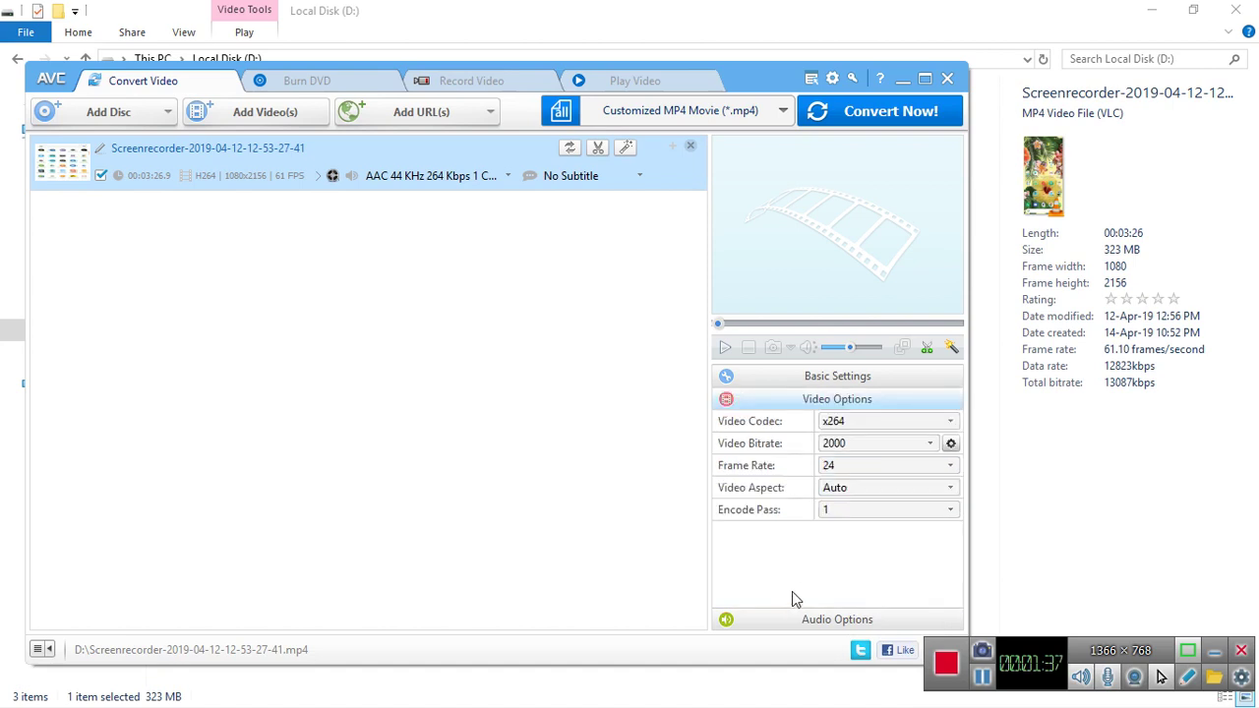
click(861, 468)
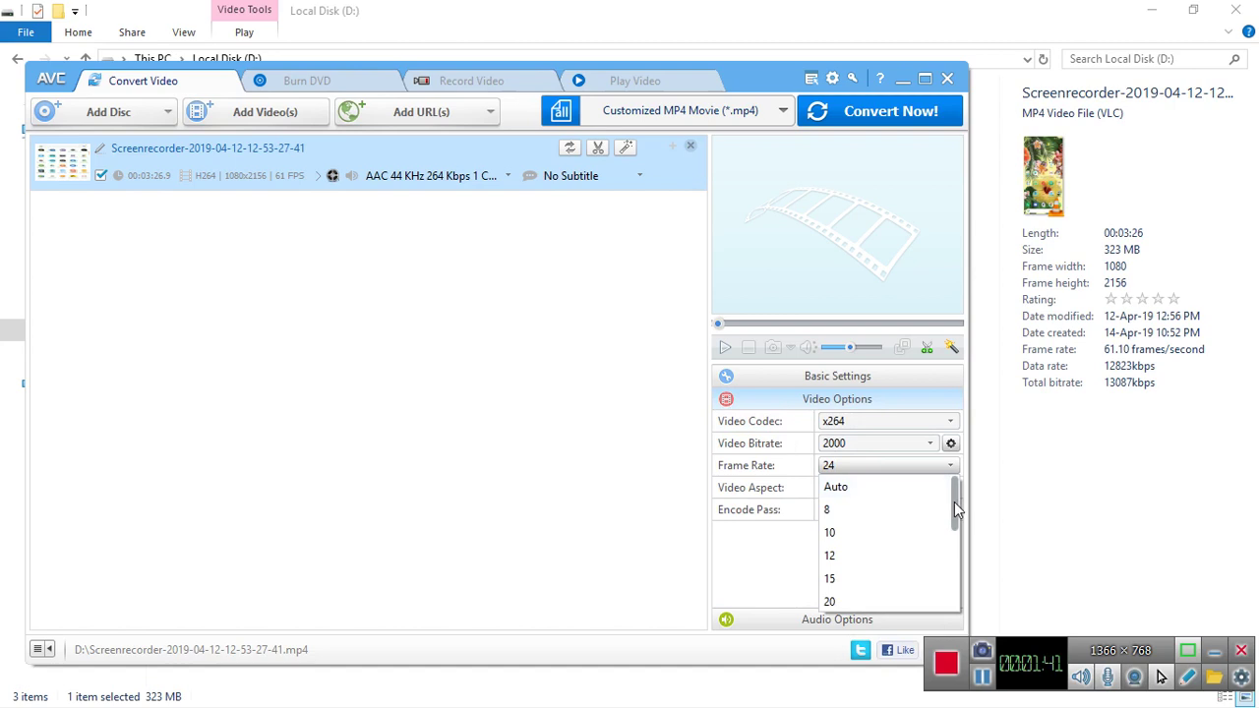
drag(955, 506, 955, 583)
click(833, 602)
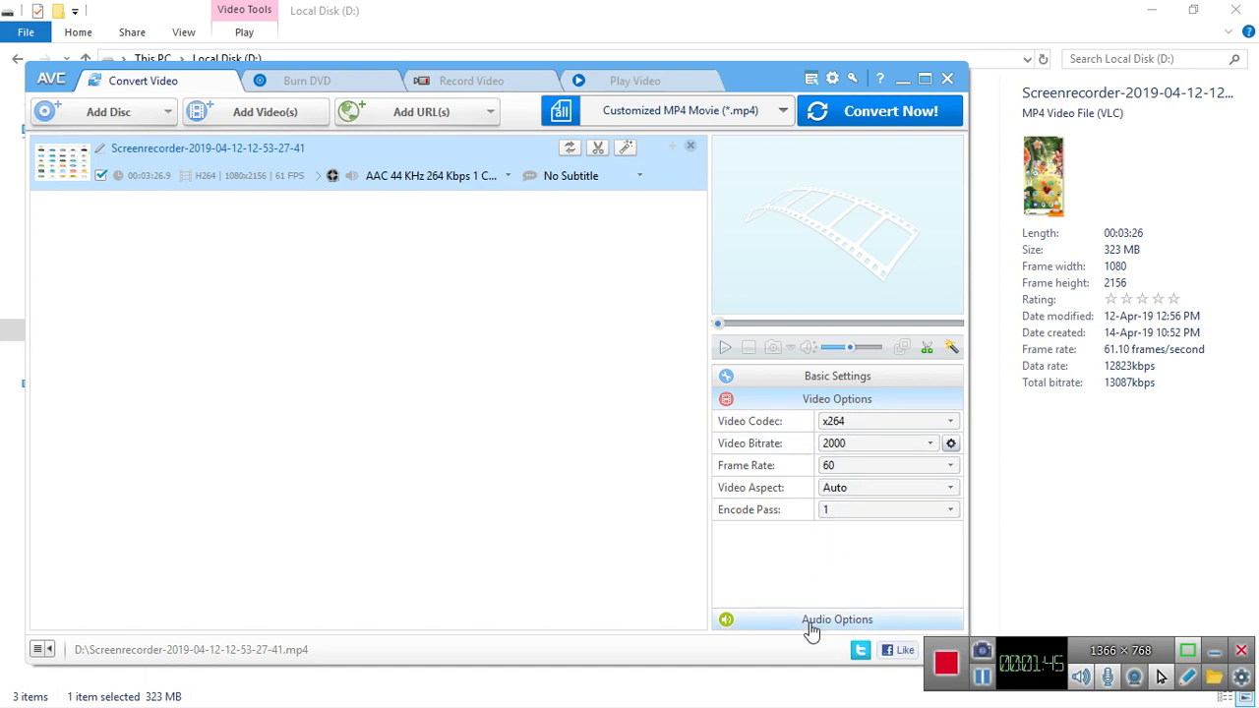
click(810, 623)
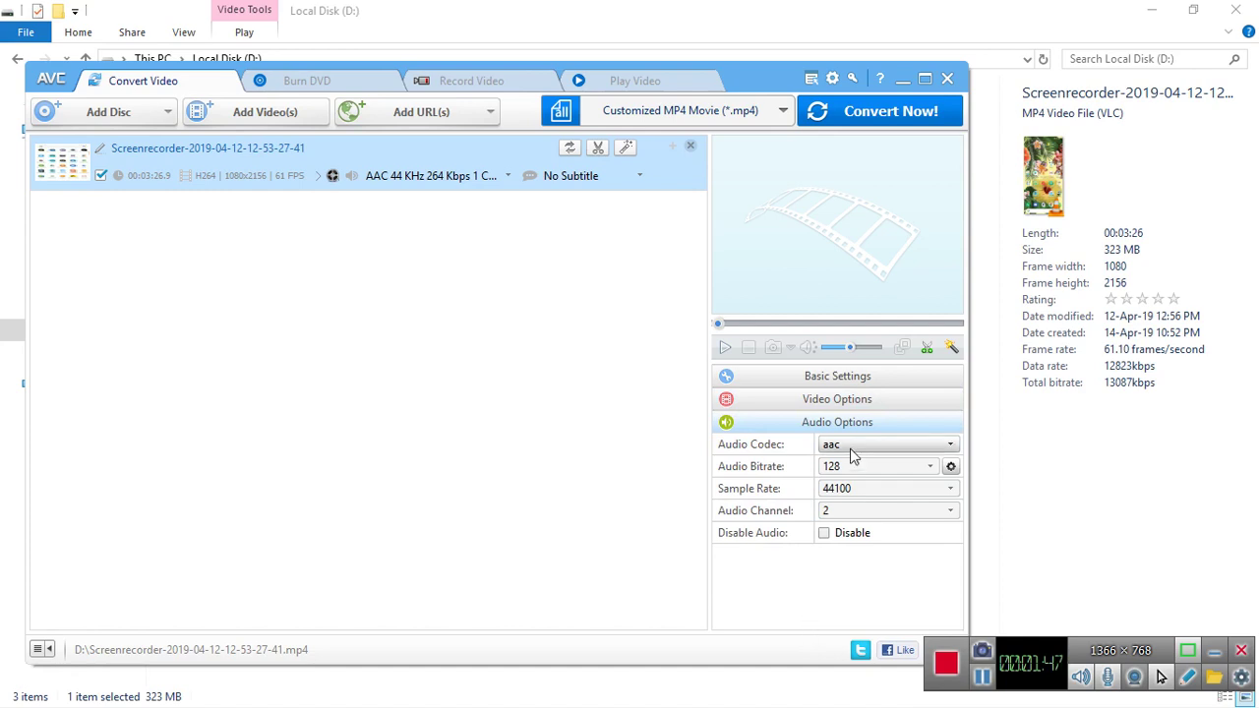
click(824, 379)
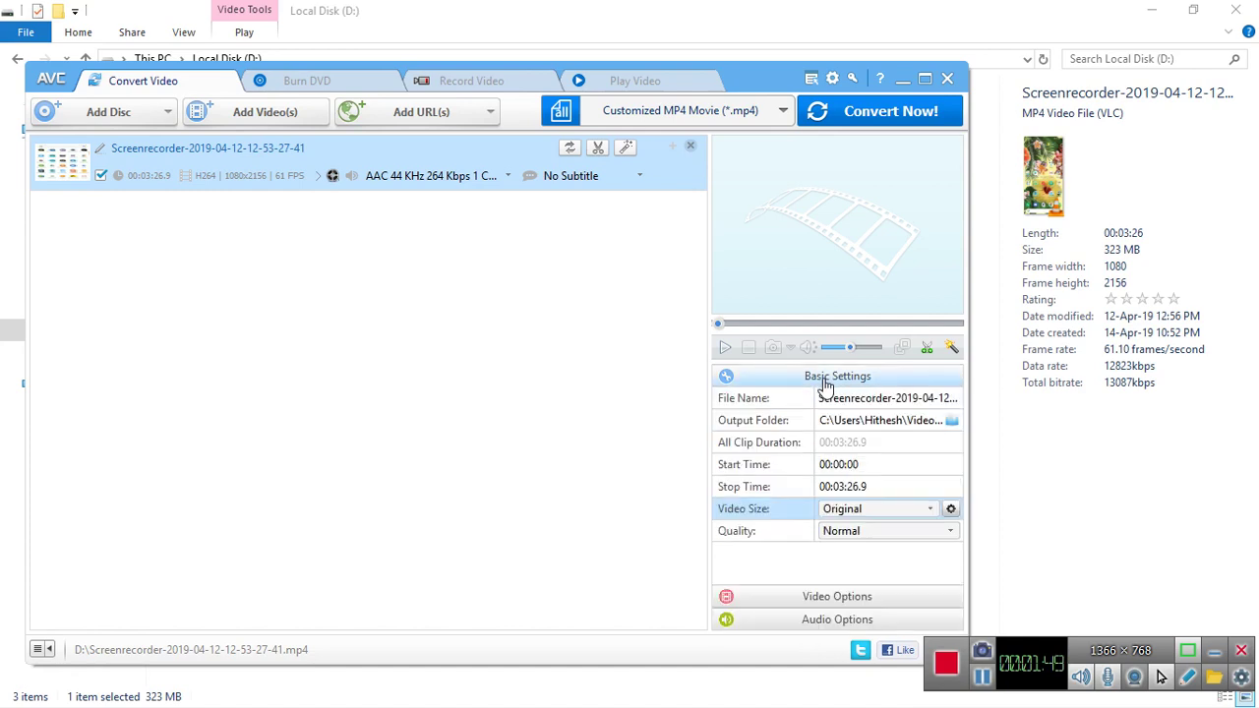
- Confirm Original size and Normal quality, then start the conversion
click(858, 516)
click(859, 518)
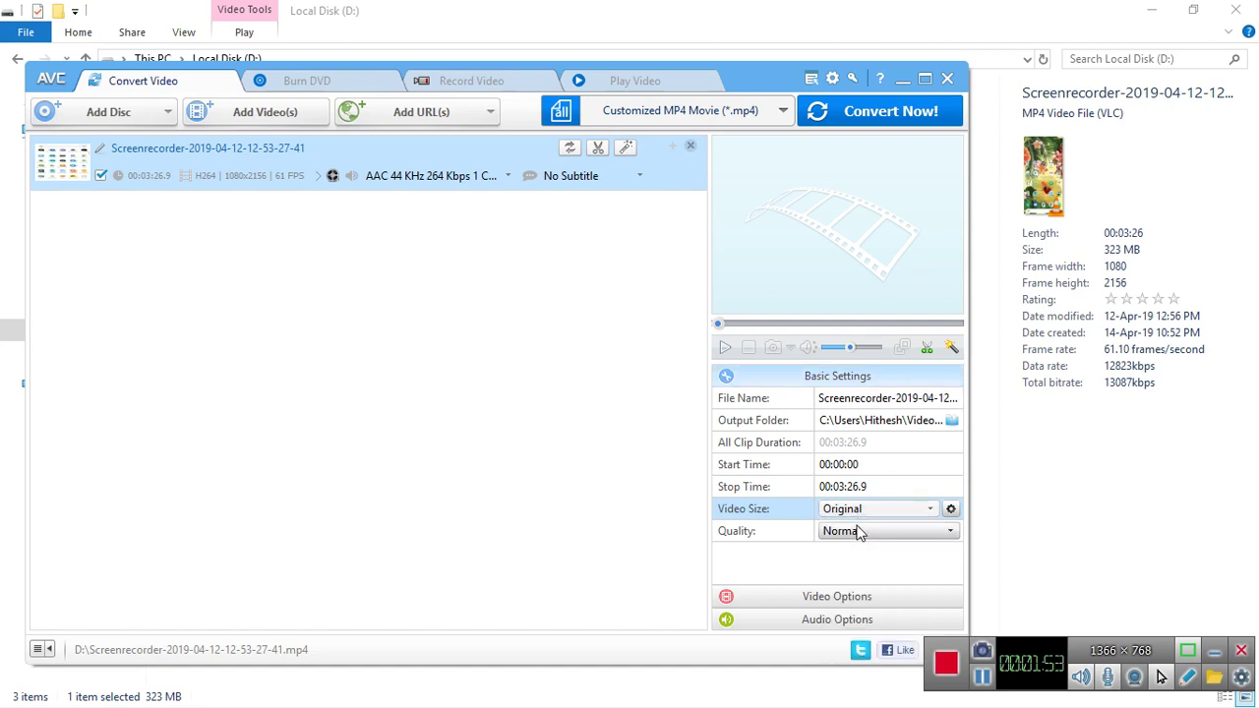
click(857, 531)
click(857, 529)
click(879, 106)
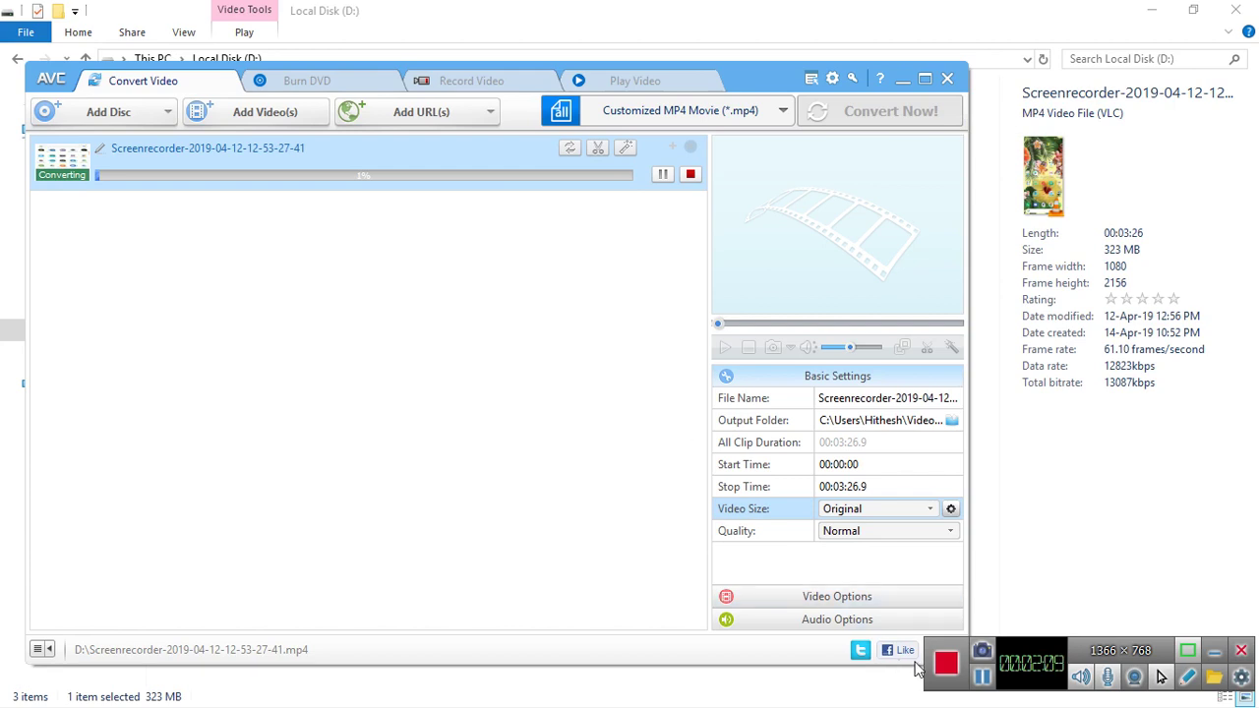
- Wait while the conversion progresses to 99%
click(983, 693)
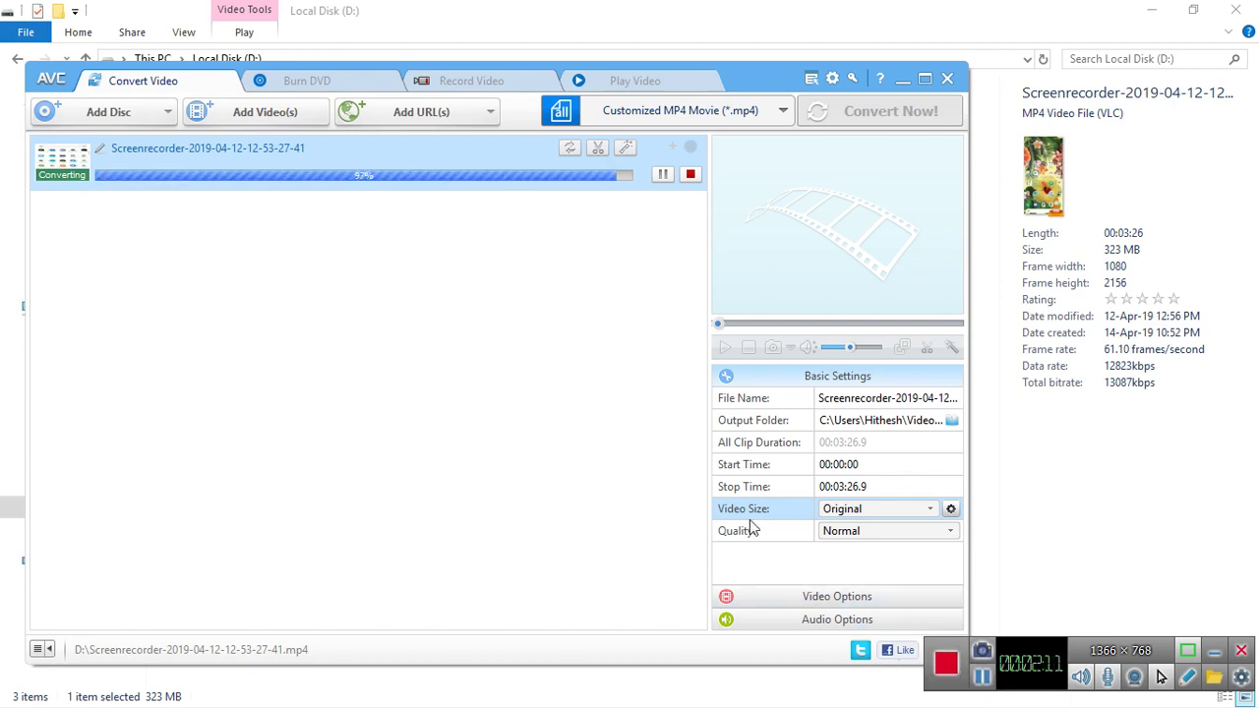
- Open the converted file's destination folder on Local Disk (D:) from its right-click menu
right_click(420, 152)
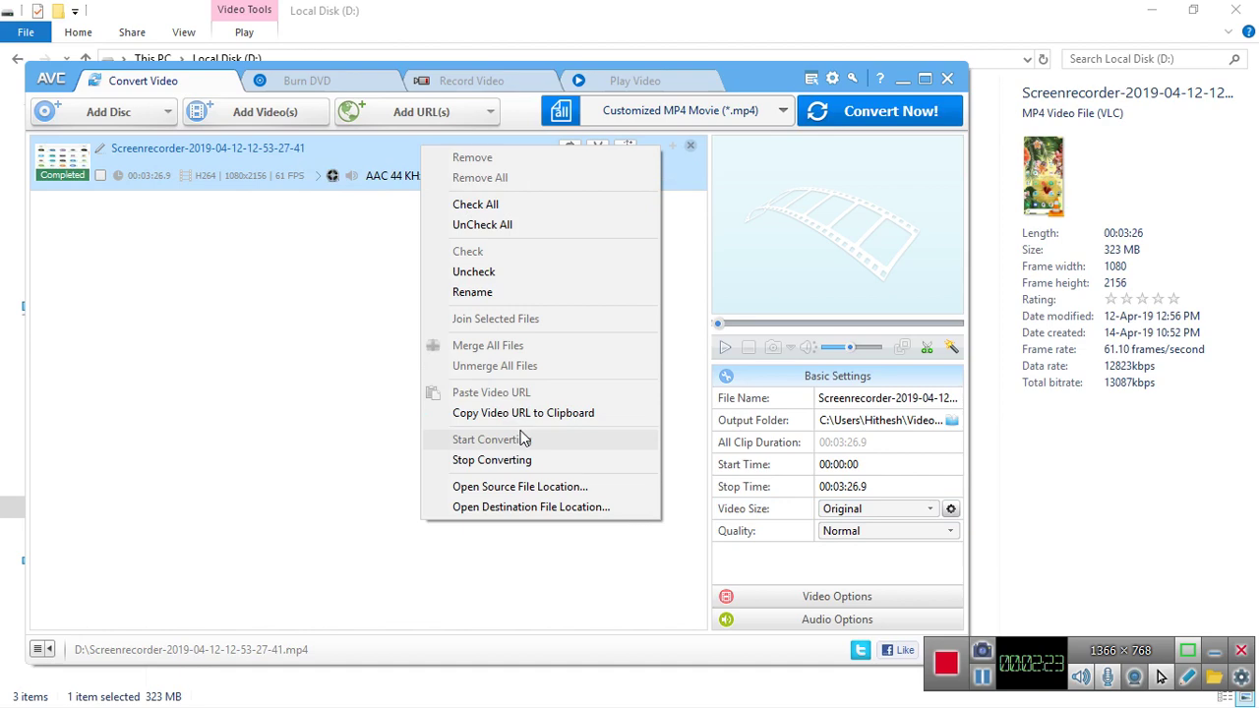
click(541, 507)
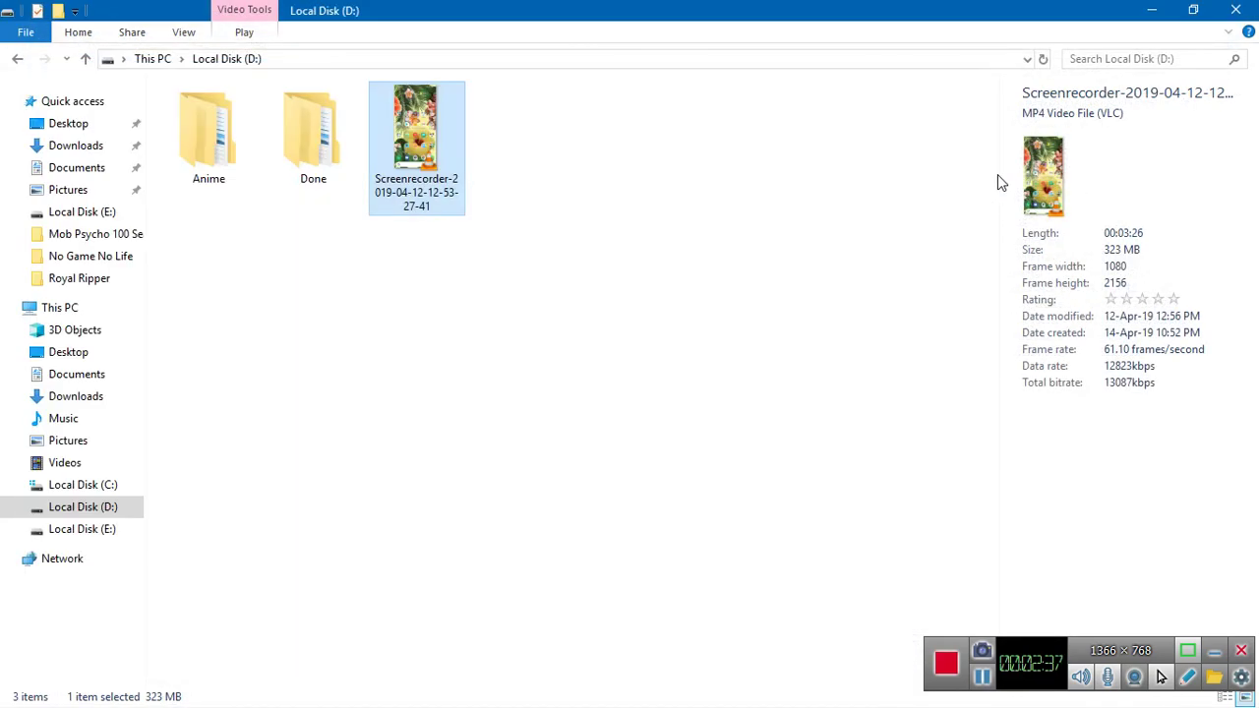
click(997, 182)
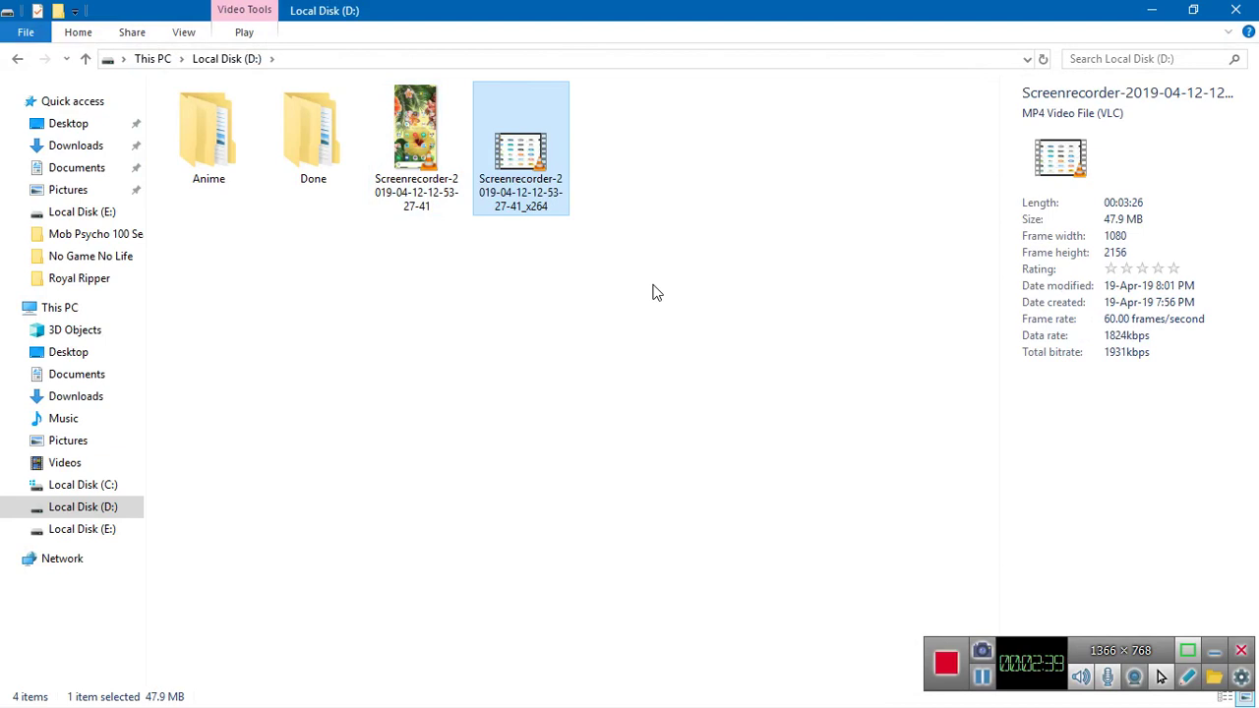
- Compare the 323 MB original with the 47.9 MB x264 copy in the details pane
click(420, 145)
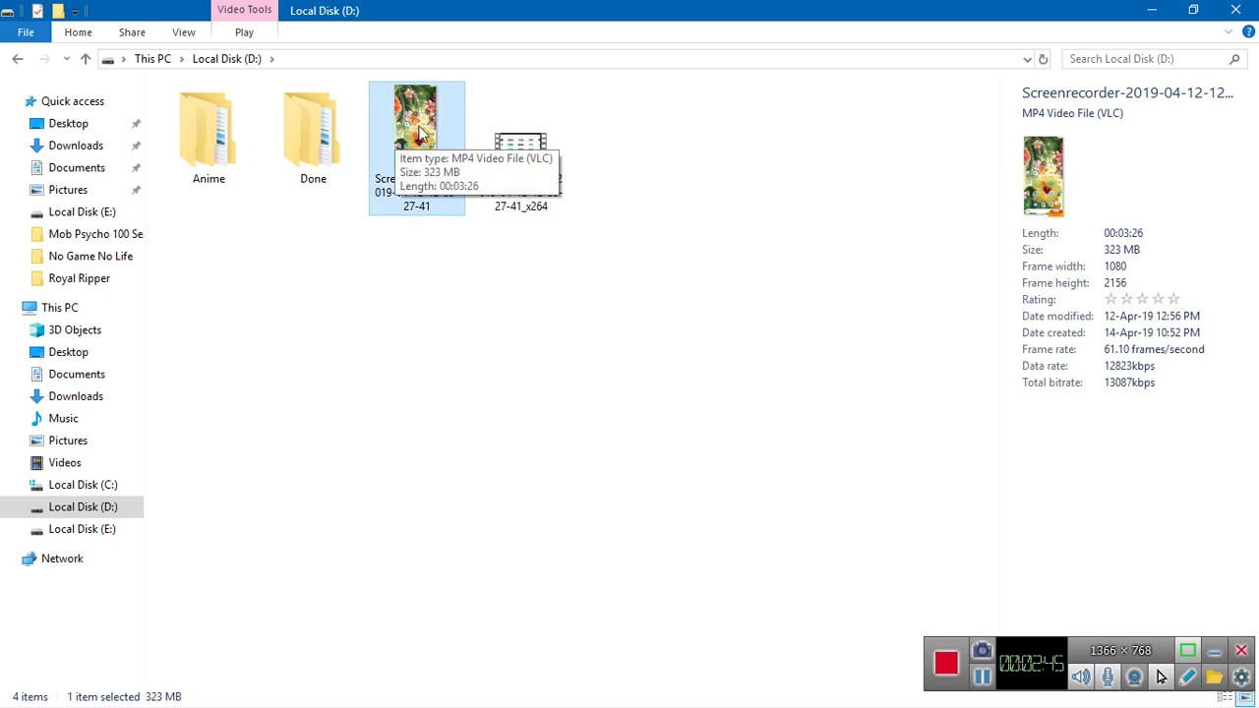
click(515, 144)
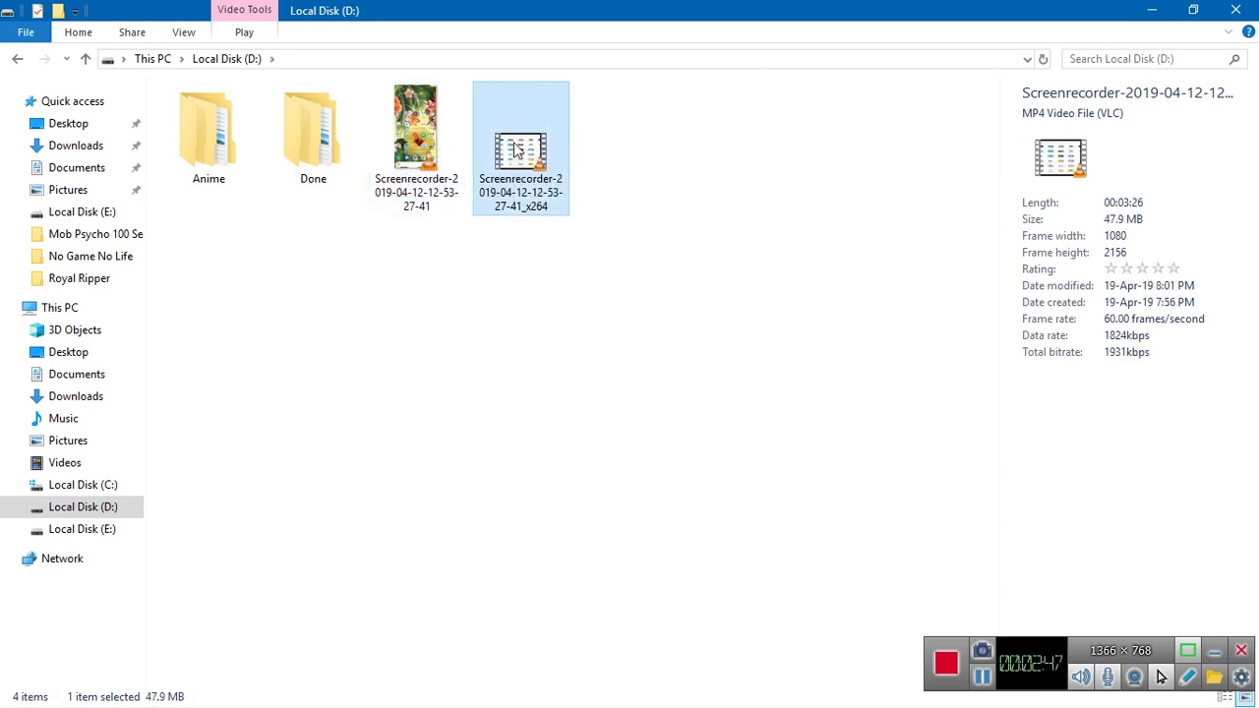
click(413, 116)
key(Right)
key(Left)
key(Right)
key(Left)
key(Right)
key(Left)
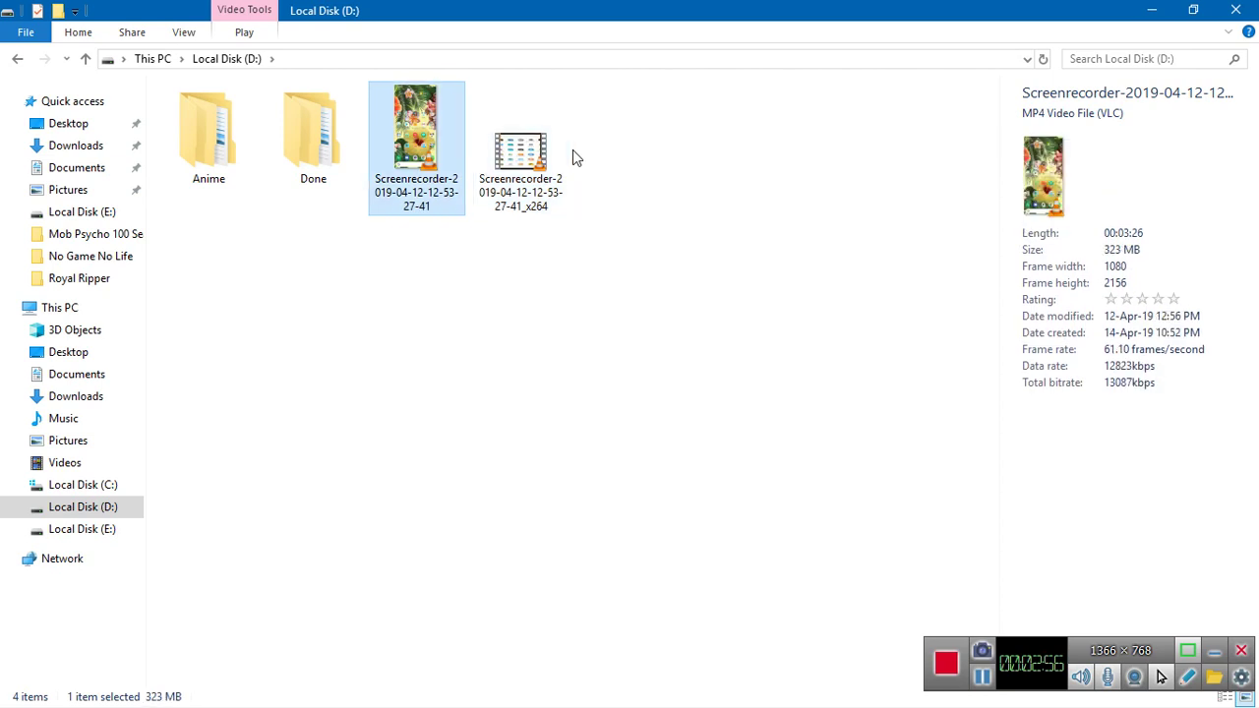
key(Right)
key(Left)
key(Right)
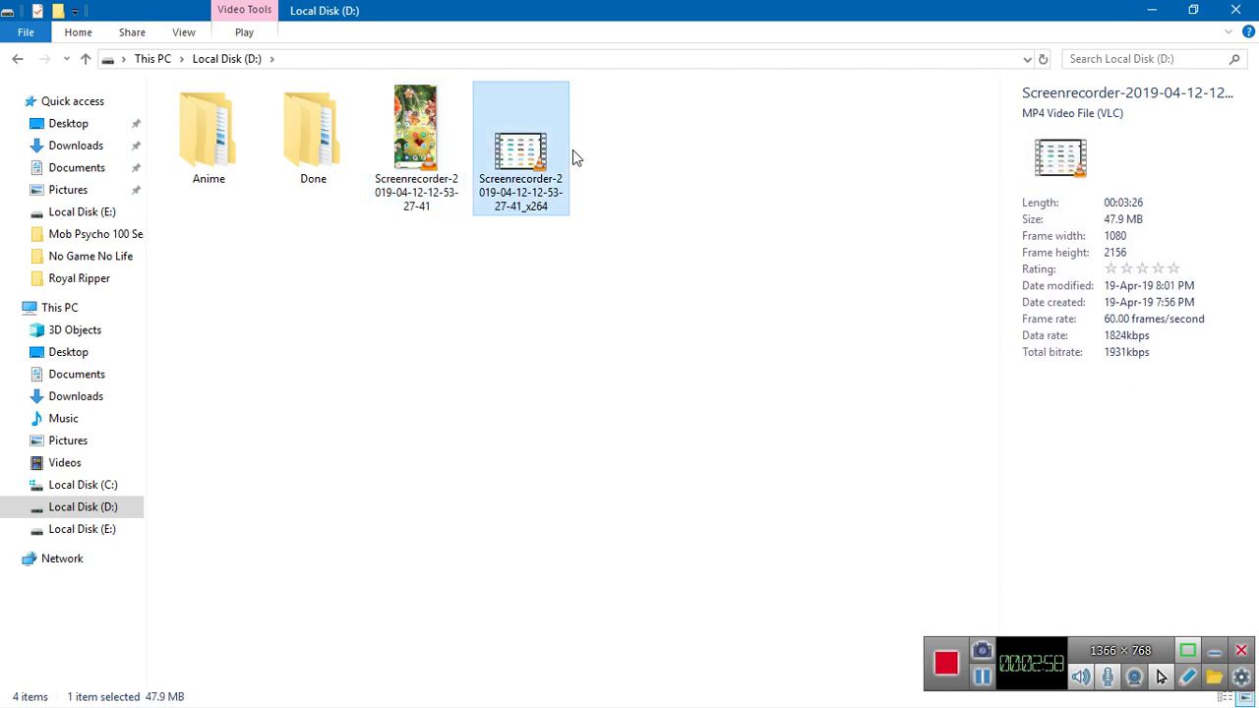
key(Left)
key(Right)
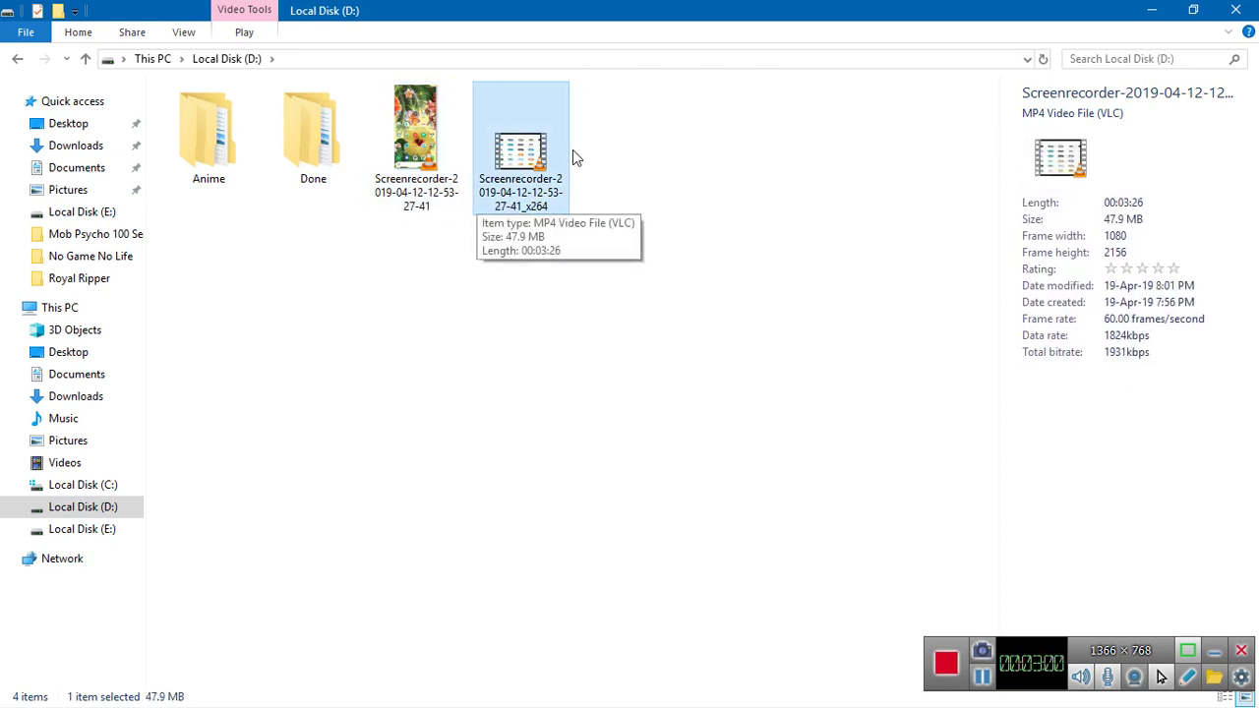